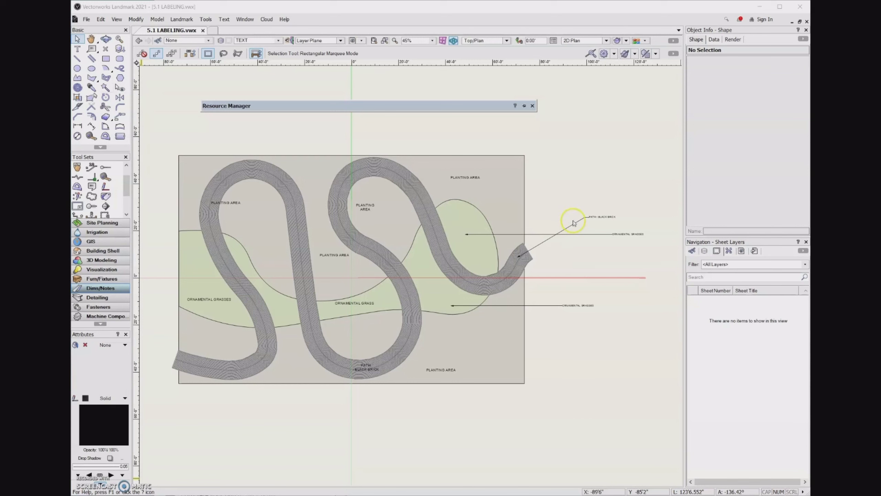
- Move the black brick path callout straight across from its arrowhead so its leader line runs horizontally
left_click_drag(586, 216, 585, 287)
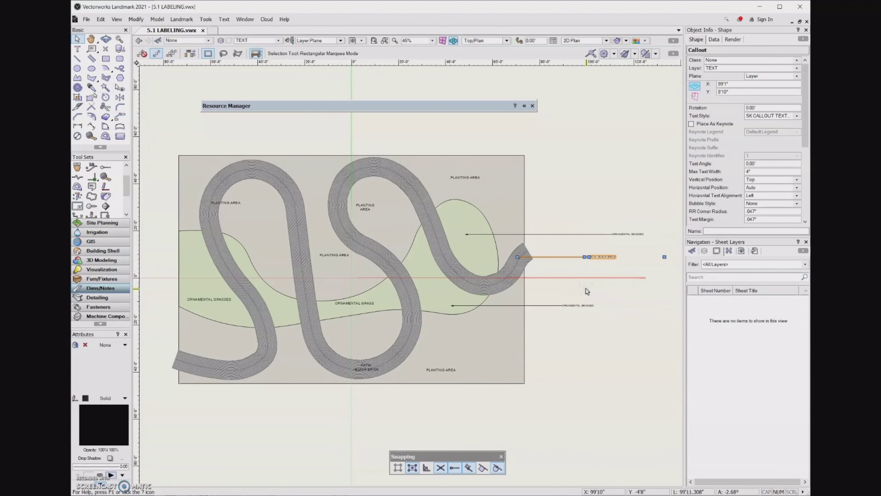
left_click(562, 468)
left_click_drag(563, 368, 587, 195)
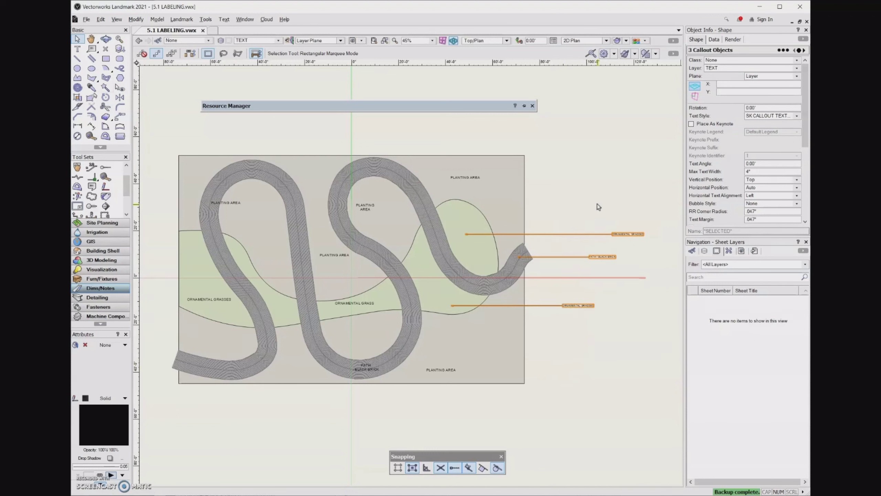
left_click(600, 361)
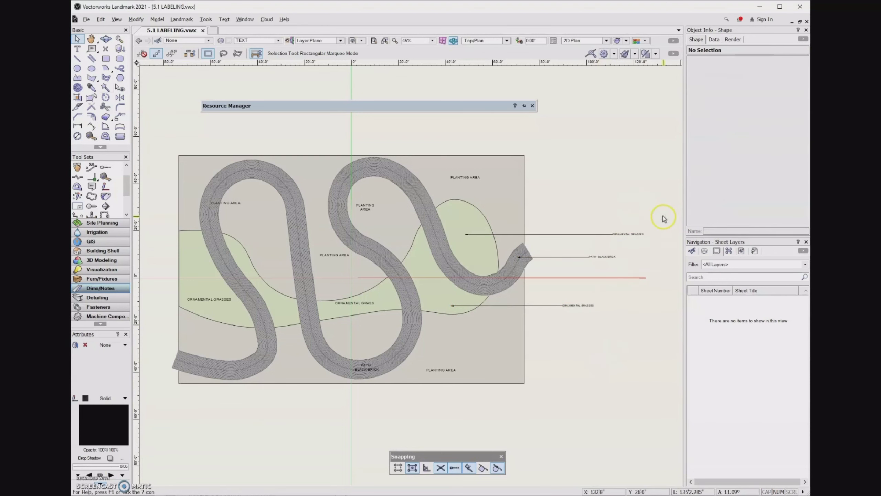
- Select the three callouts beside the plan and open the Align/Distribute Leader Lines settings for them
left_click_drag(663, 216, 442, 329)
left_click(552, 327)
left_click(556, 326)
left_click_drag(555, 326, 572, 162)
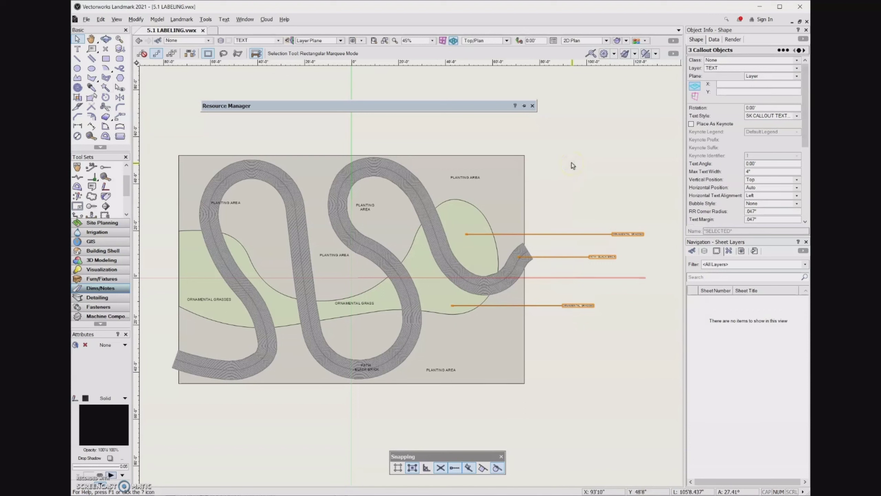
left_click(135, 18)
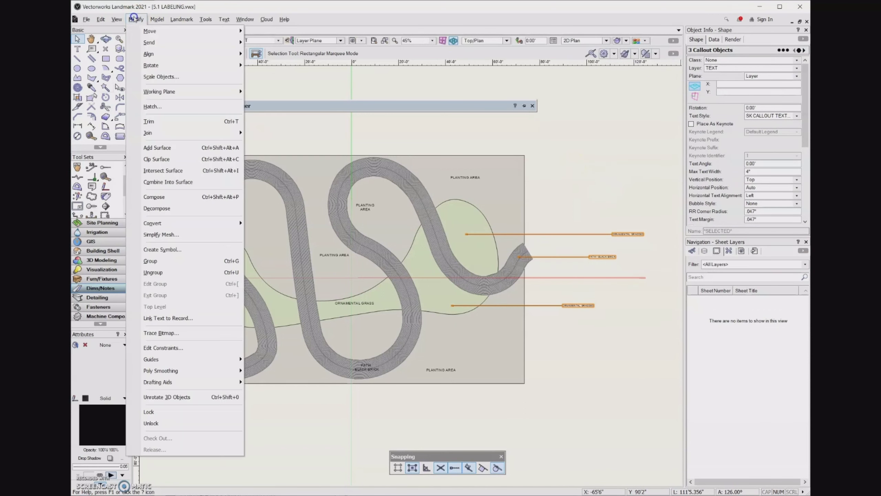
mouse_move(134, 52)
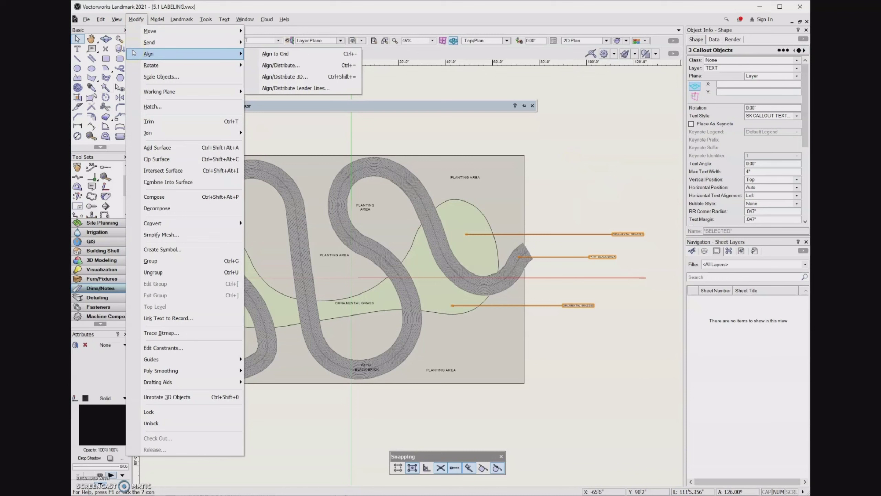
left_click(255, 87)
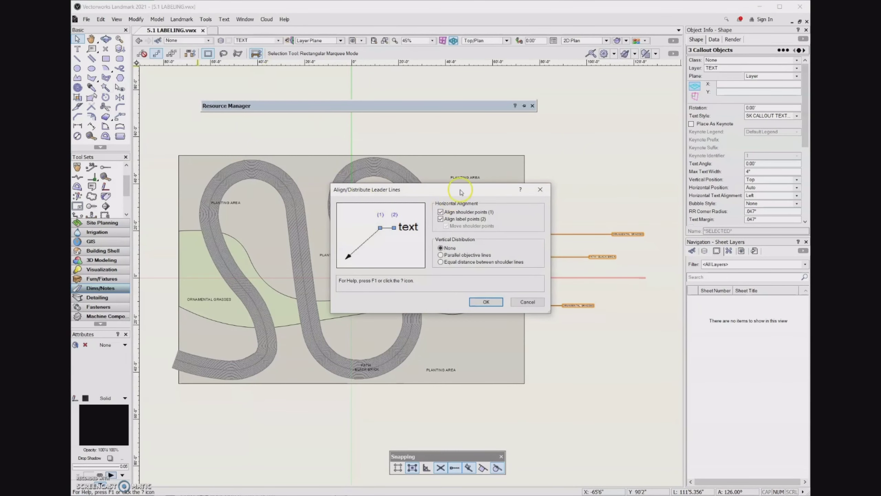
- Examine the shoulder point, label point and vertical distribution options against the leader line preview diagram
mouse_move(460, 191)
left_mouse_down()
mouse_move(396, 282)
mouse_move(387, 257)
left_mouse_up()
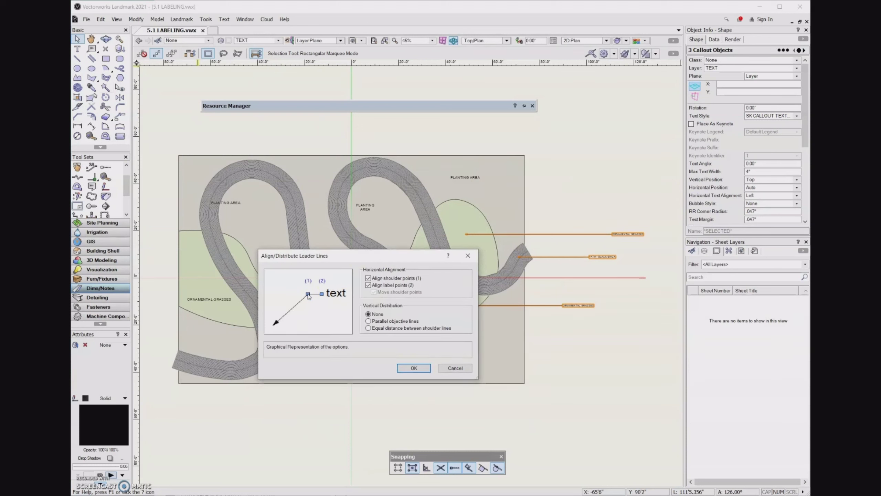
left_click(323, 294)
left_click(307, 294)
left_click(323, 295)
left_click(307, 295)
left_click(322, 294)
left_click(306, 295)
left_click(427, 293)
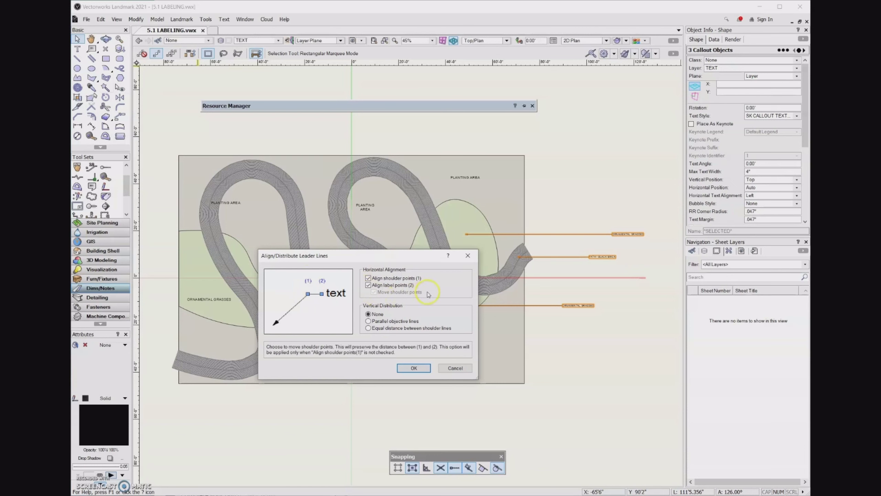
left_click(371, 263)
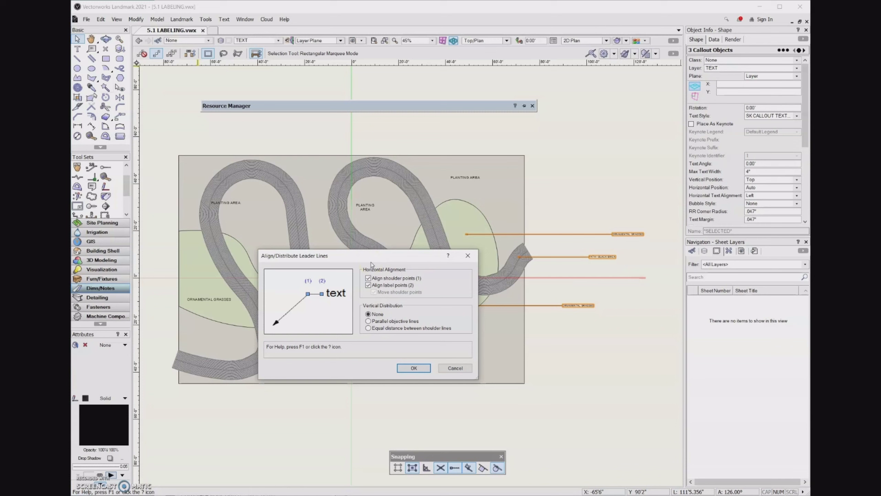
left_click(352, 280)
left_click(399, 342)
left_click(416, 369)
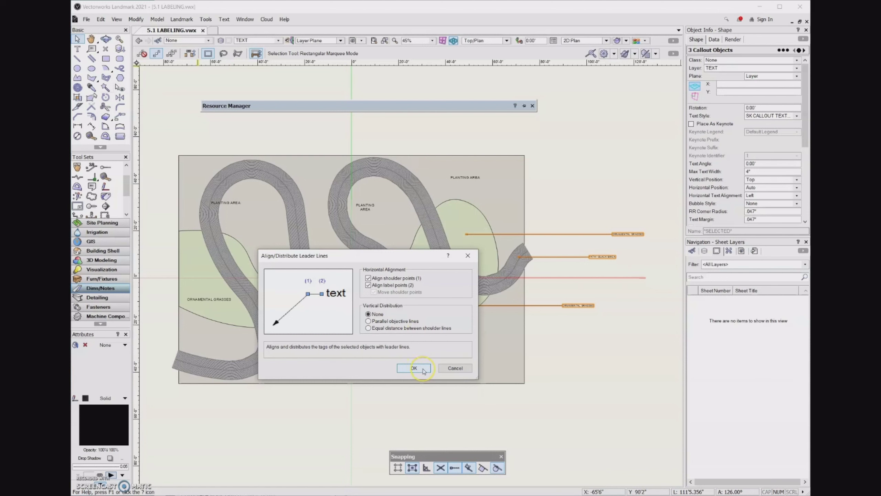
- Try to align the three callouts' shoulder and label points to a reference line drawn beside the plan
left_click(423, 369)
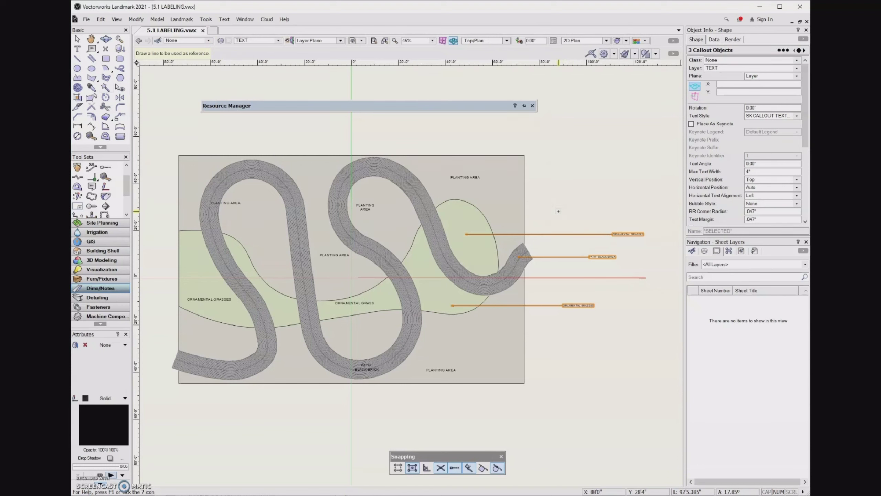
right_click(559, 211)
left_click_drag(559, 211, 567, 341)
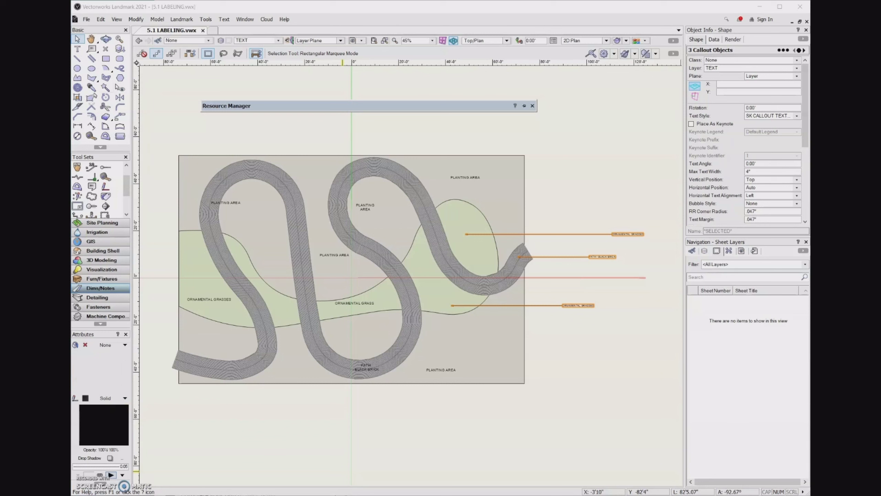
- Try aligning the callouts' shoulder and label points again along a longer vertical reference line with no vertical distribution, and undo it
left_click(136, 21)
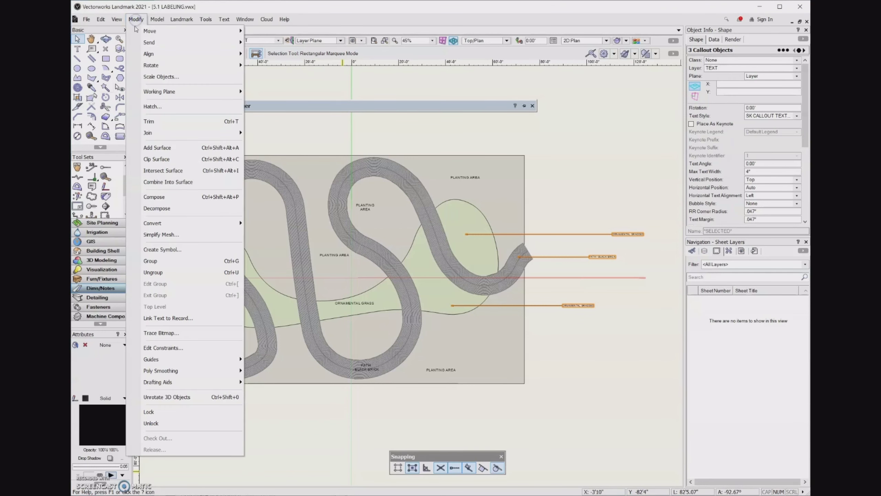
left_click(247, 87)
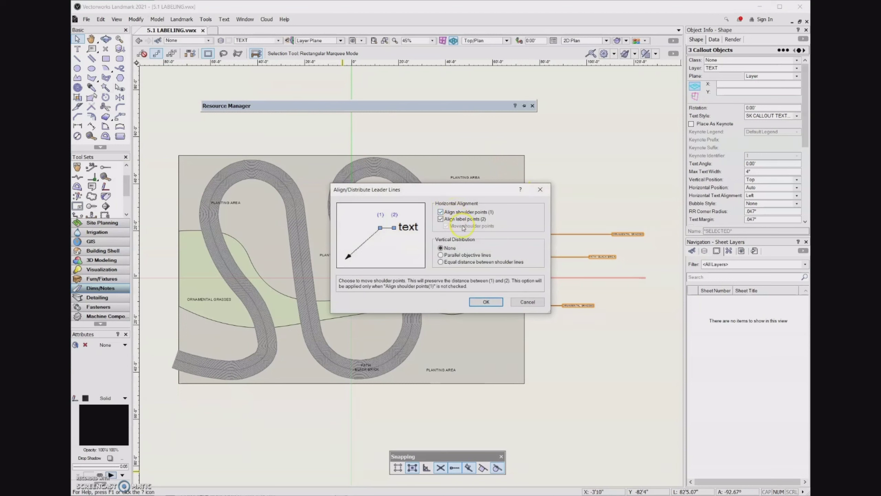
left_click(485, 302)
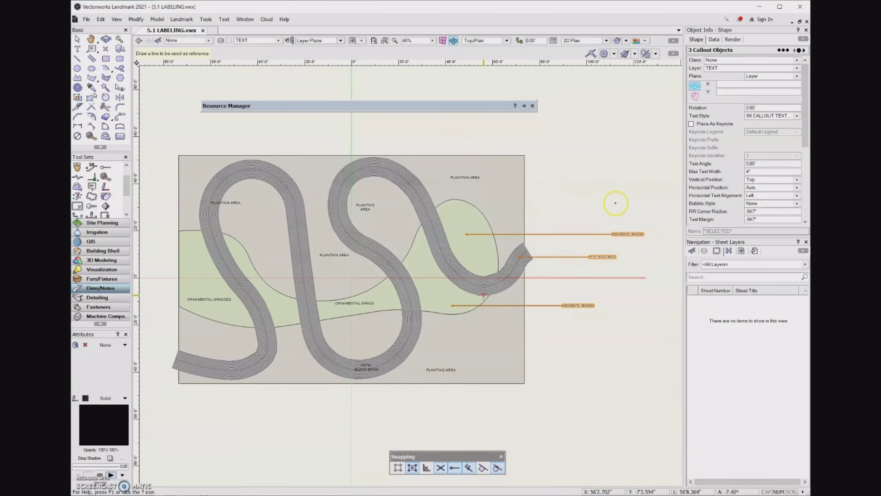
left_click(560, 200)
left_click(576, 380)
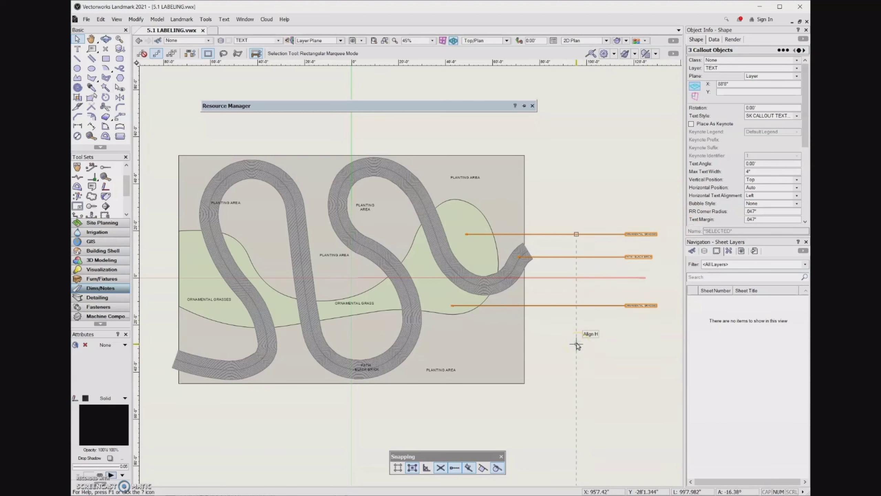
left_click_drag(577, 343, 577, 342)
left_click(586, 318)
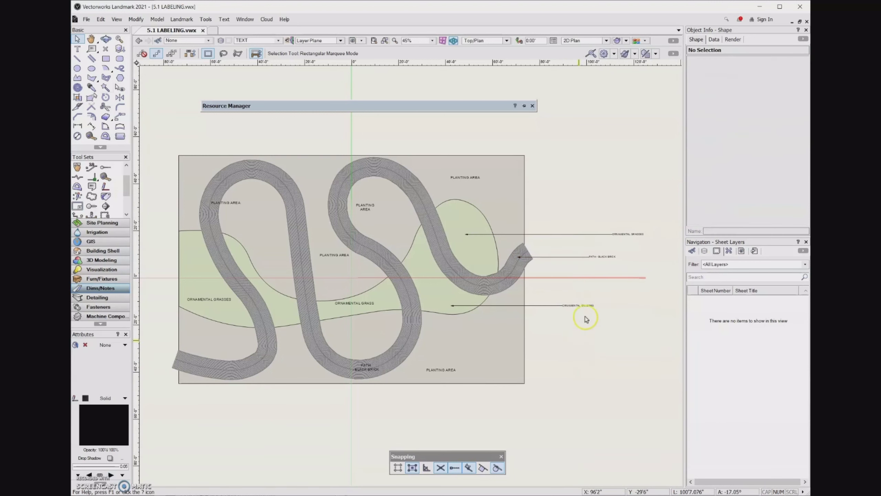
- Compare the shoulder lengths of the three callouts beside the plan
left_click(616, 233)
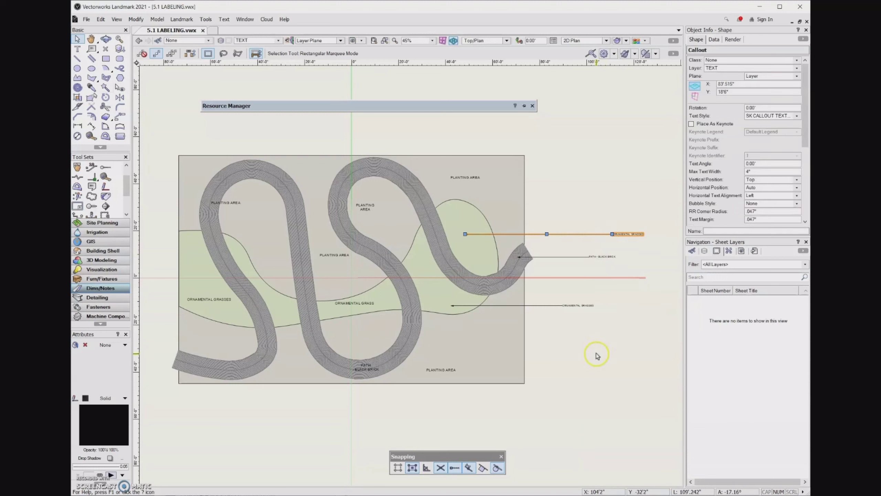
left_click_drag(805, 108, 806, 157)
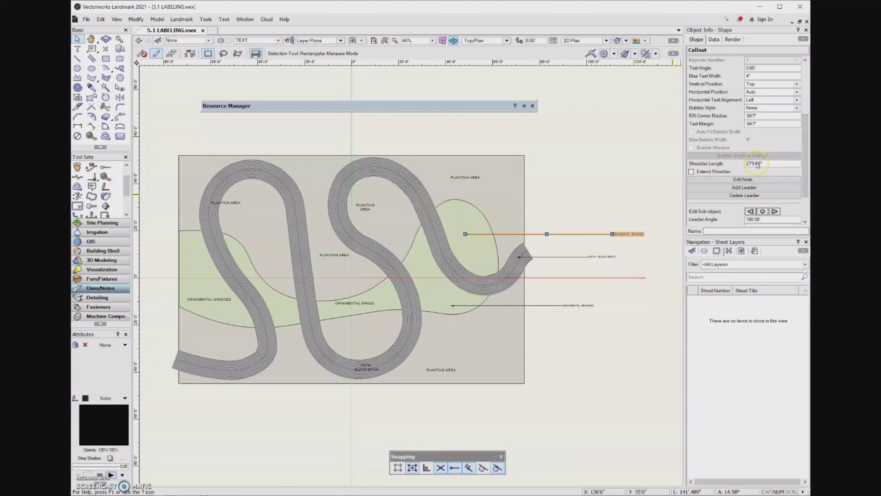
left_click(766, 164)
left_click(601, 258)
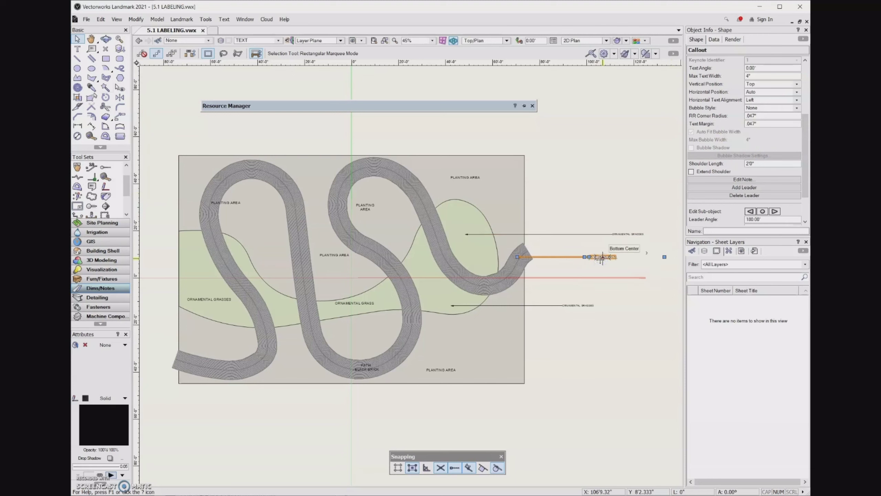
left_click(589, 305)
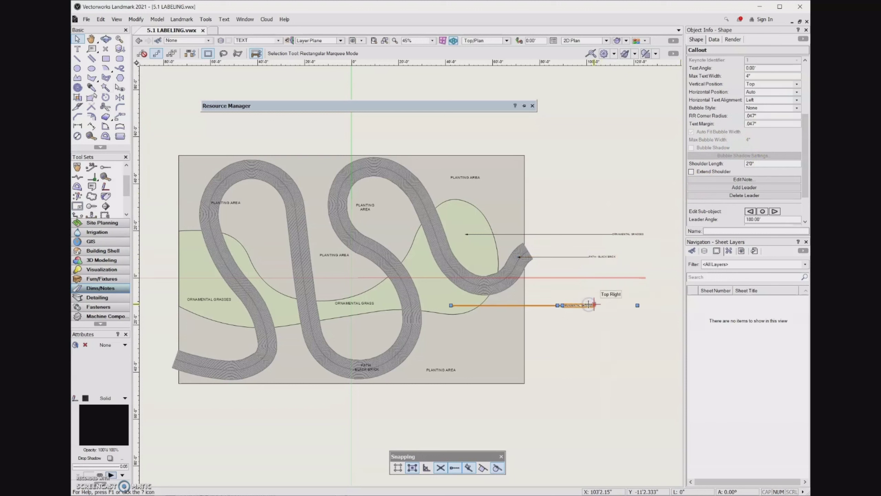
- Set the shoulder length of the upper ornamental grasses callout to 2'
left_click(586, 235)
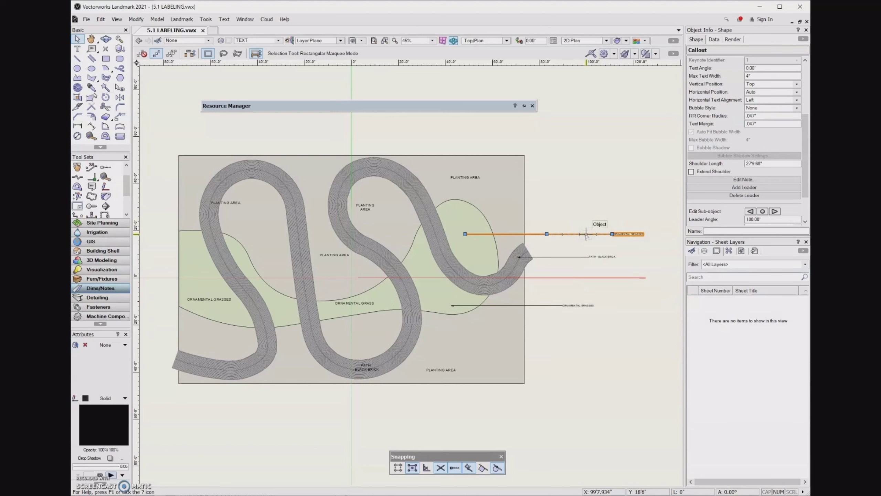
key("v")
left_click(770, 165)
type("2")
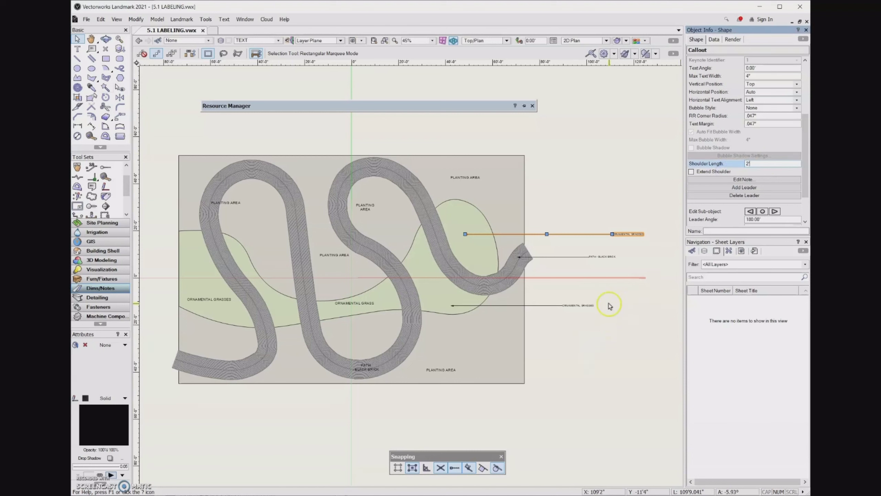
key("Tab")
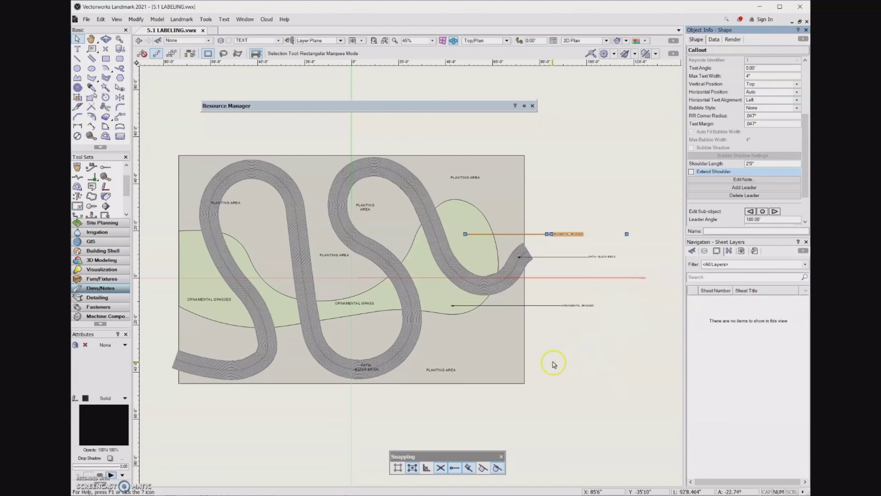
- Align the three callouts' shoulder and label points to a vertical reference line starting at the upper callout's shoulder point, without vertical distribution
left_click_drag(563, 363, 582, 181)
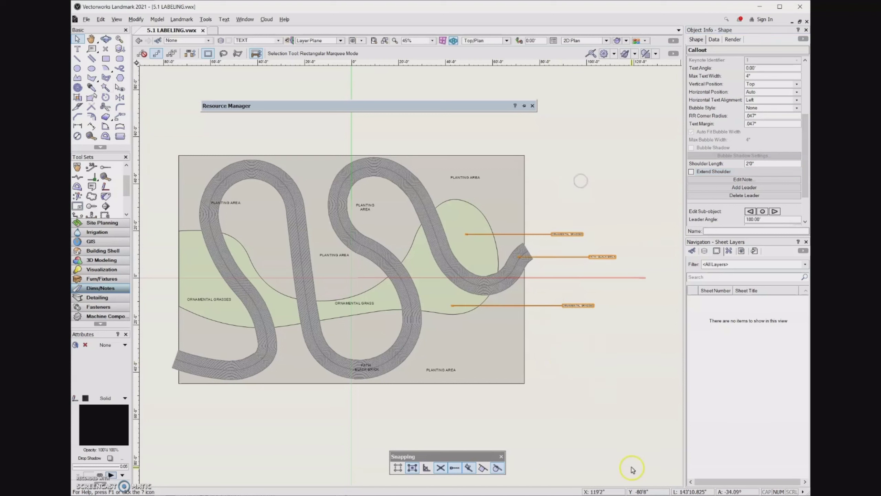
left_click(136, 19)
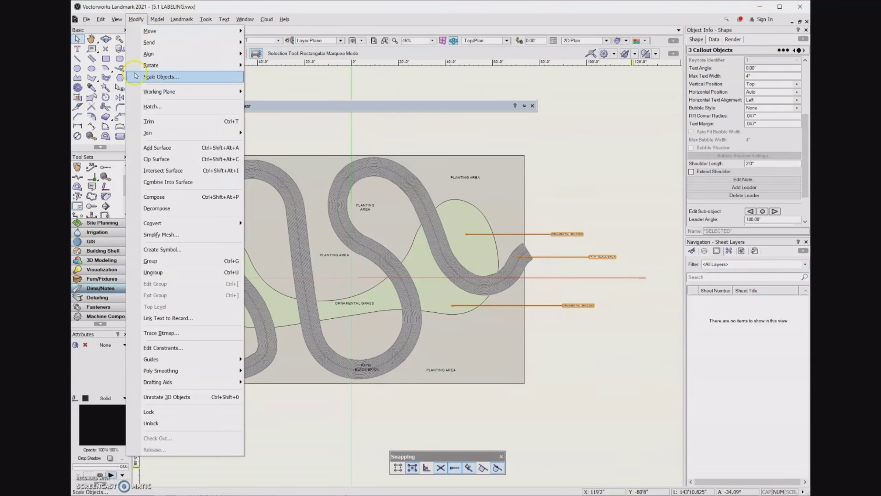
mouse_move(219, 54)
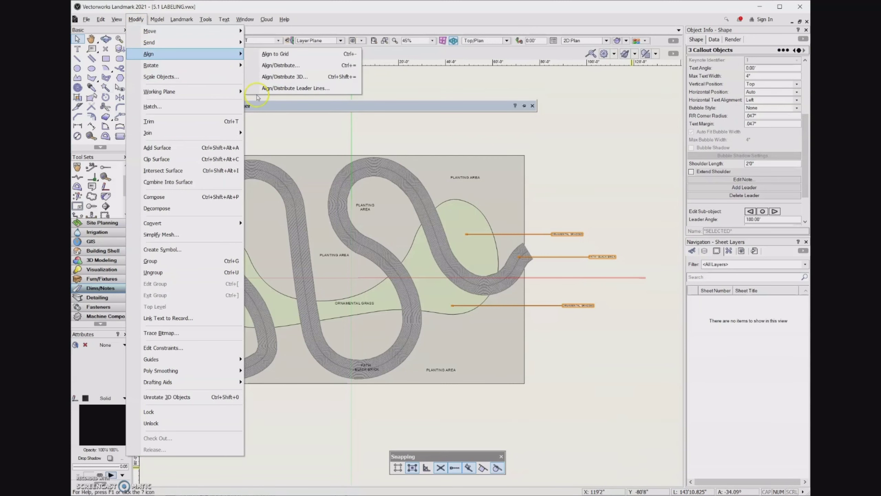
left_click(295, 88)
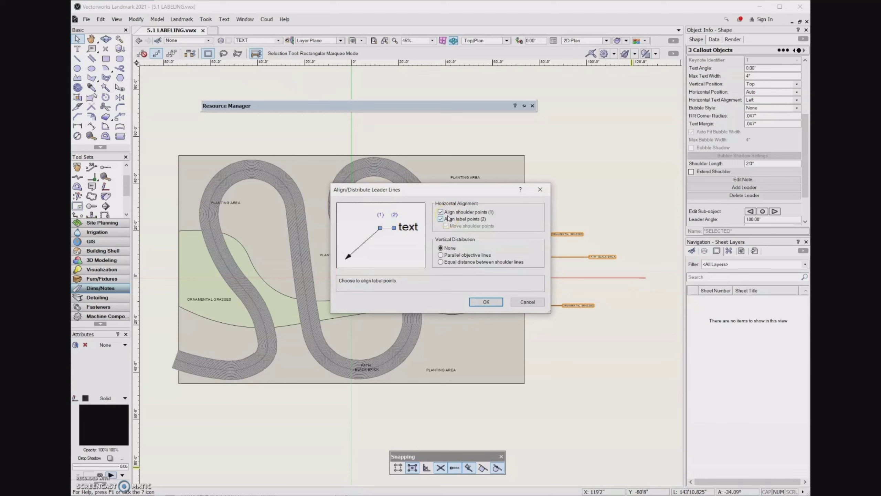
left_click(487, 302)
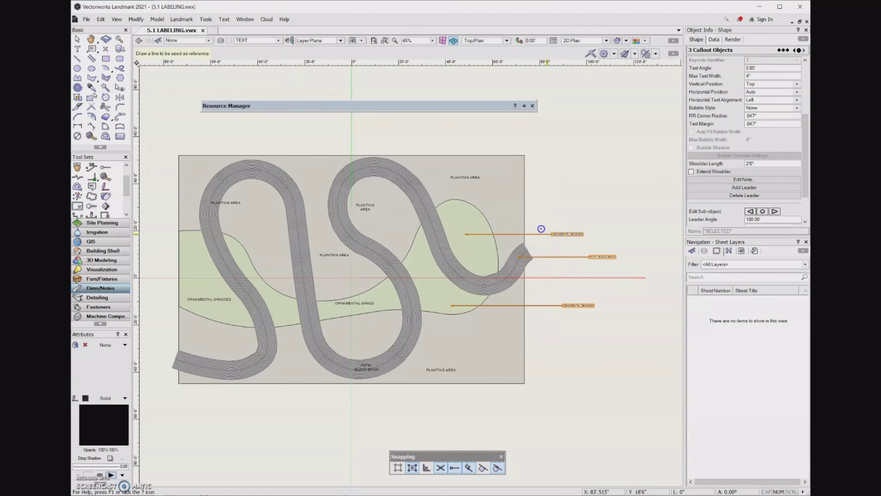
left_click(547, 234)
left_click(554, 328)
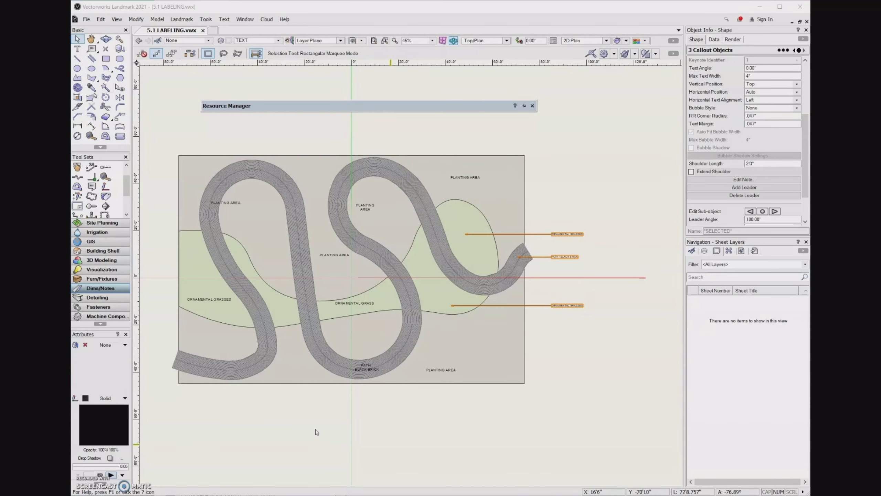
left_click(305, 456)
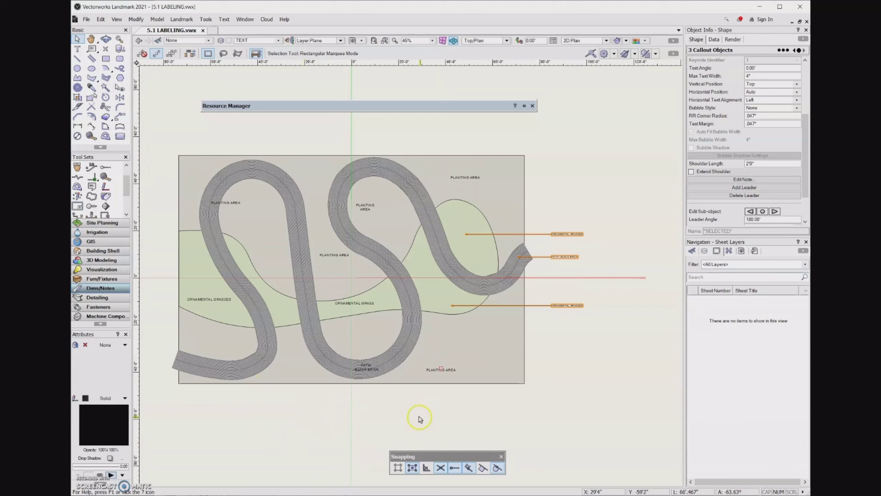
- Reposition the planting area labels at the plan's lower right, inside the upper middle path loop and at the plan's centre within their beds
left_click_drag(441, 368, 459, 349)
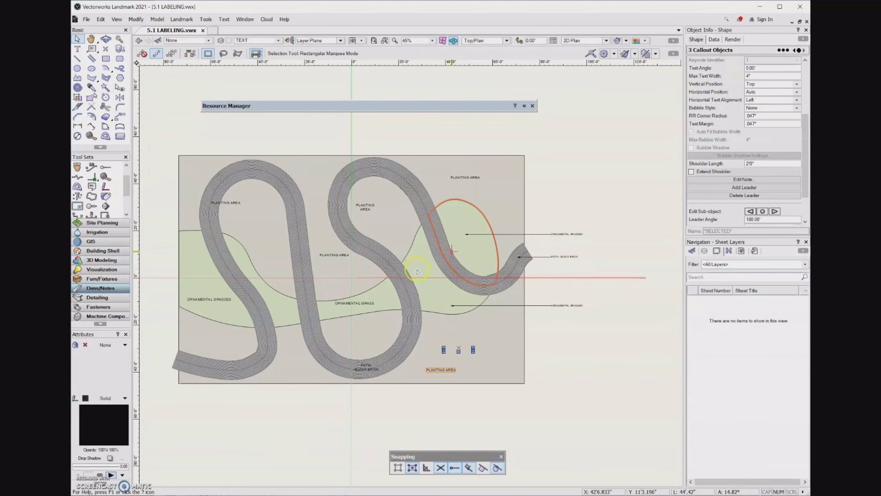
left_click(364, 206)
left_click_drag(364, 206, 381, 208)
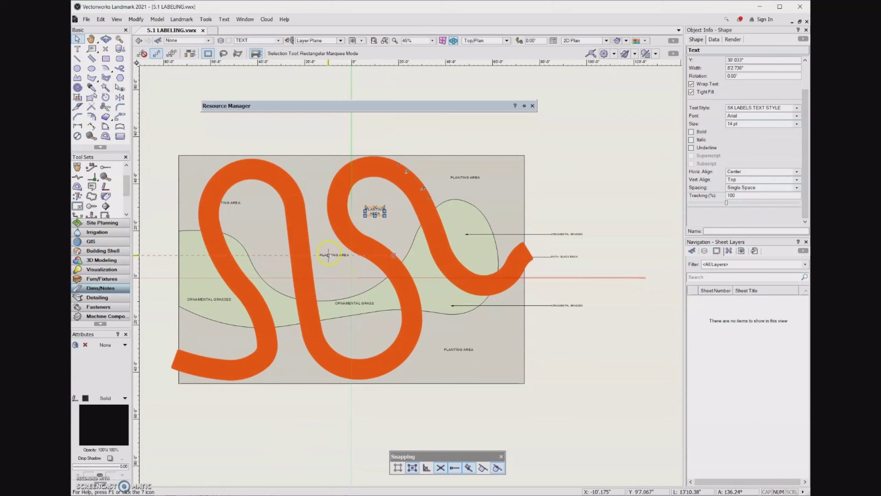
left_click_drag(334, 253, 341, 274)
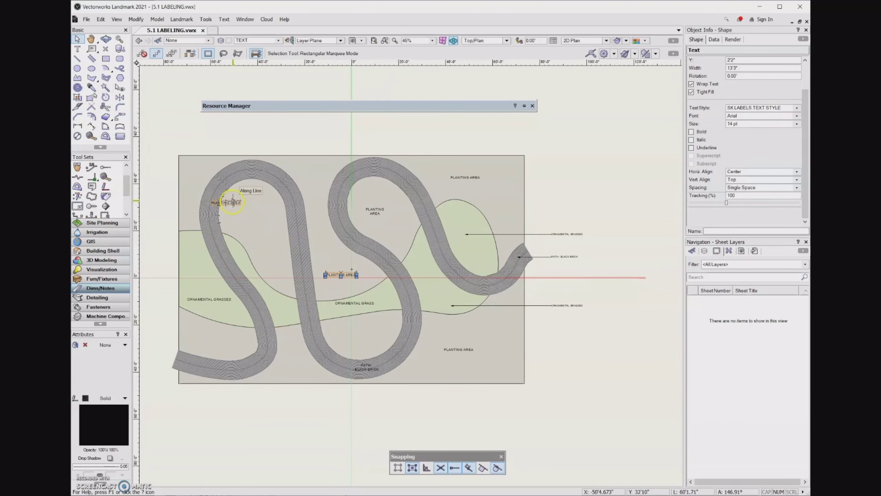
- Move the planting area label off the path into the middle of the upper left path loop
left_click_drag(226, 202, 298, 336)
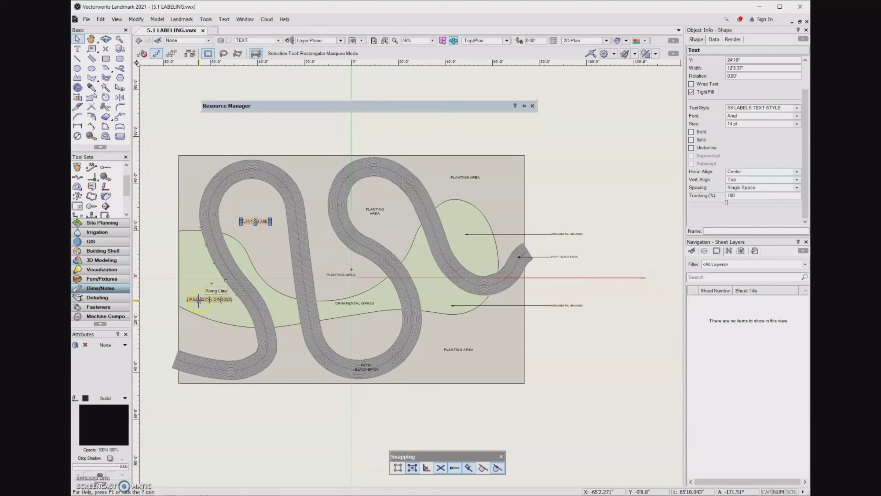
- Align the two ornamental grass text labels at the same height and shift them together slightly down within the green bed
left_click_drag(199, 299, 345, 303)
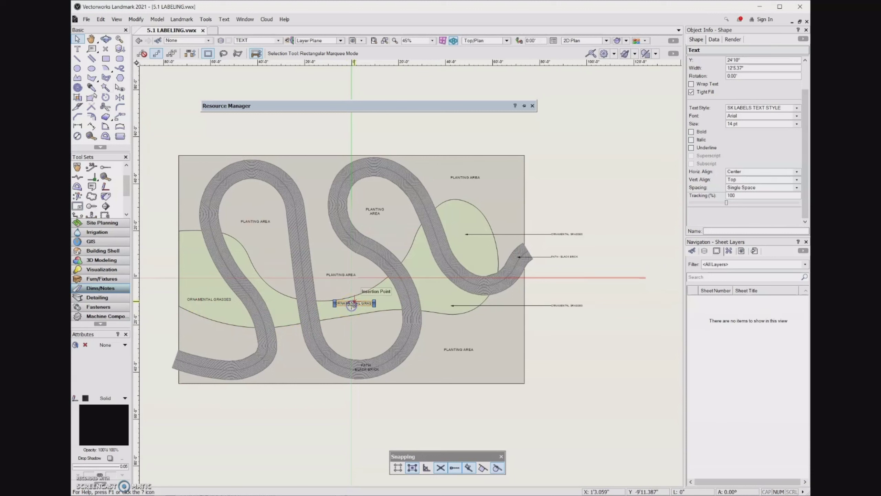
left_click(219, 300, "shift")
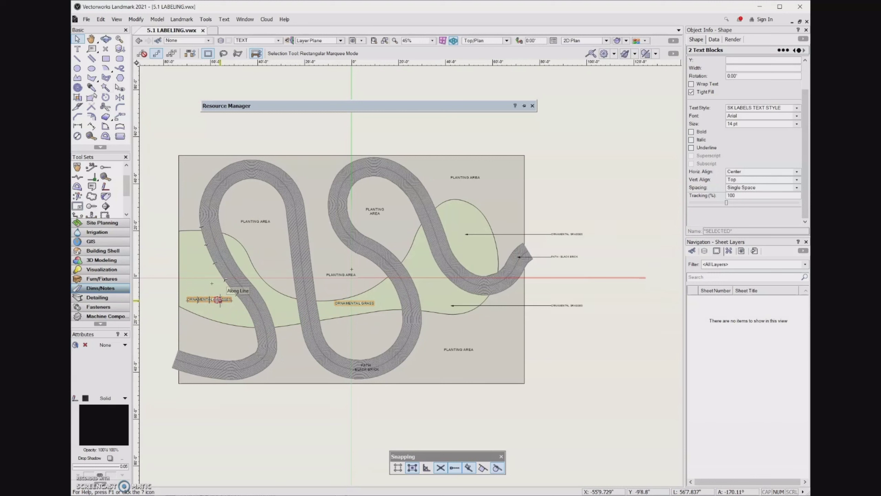
right_click(218, 300)
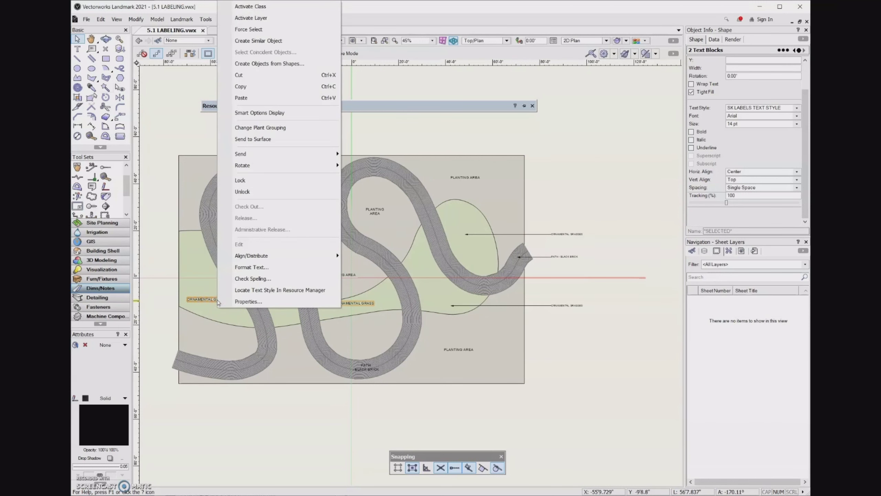
left_click(229, 259)
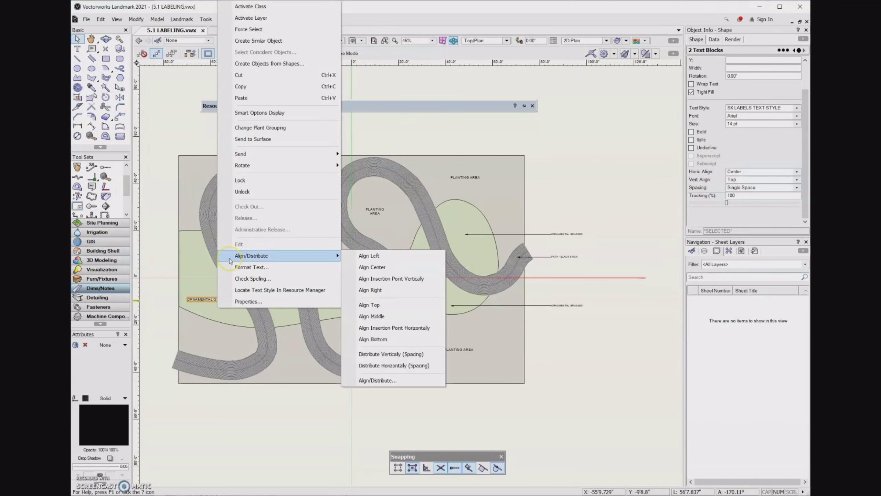
left_click(390, 318)
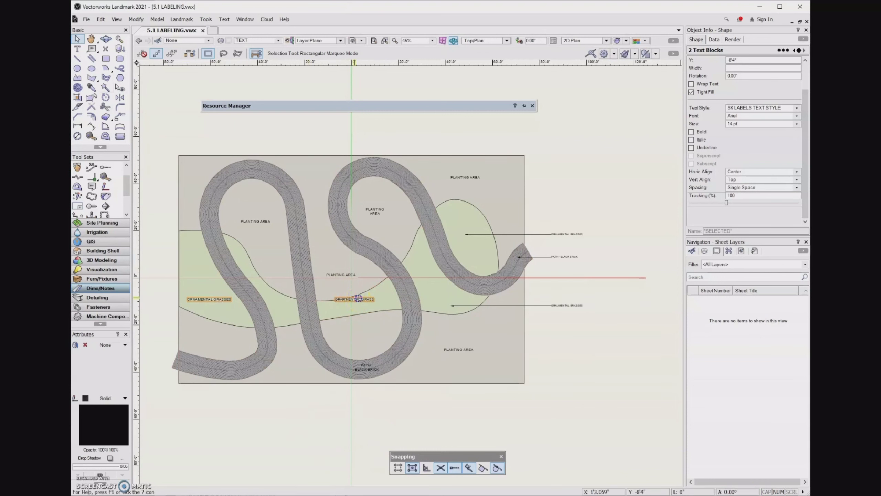
left_click_drag(358, 299, 358, 306)
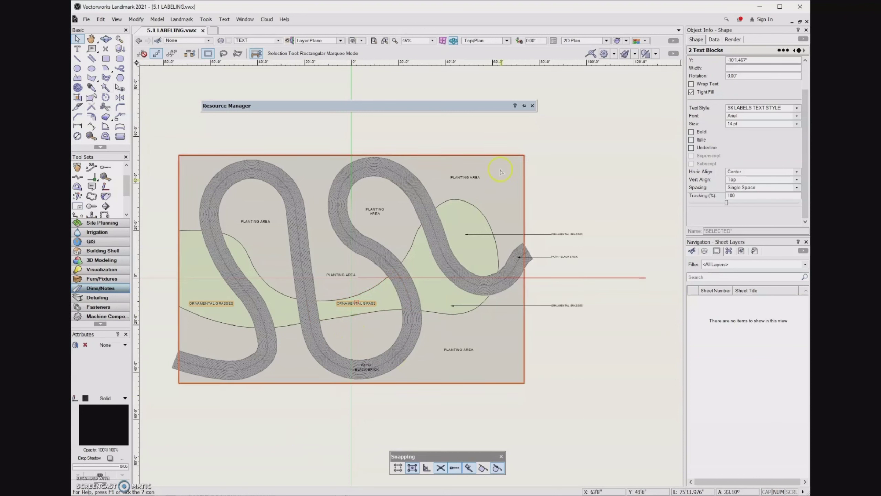
- Align the left edges of the upper right and lower right planting area labels
left_click(476, 173)
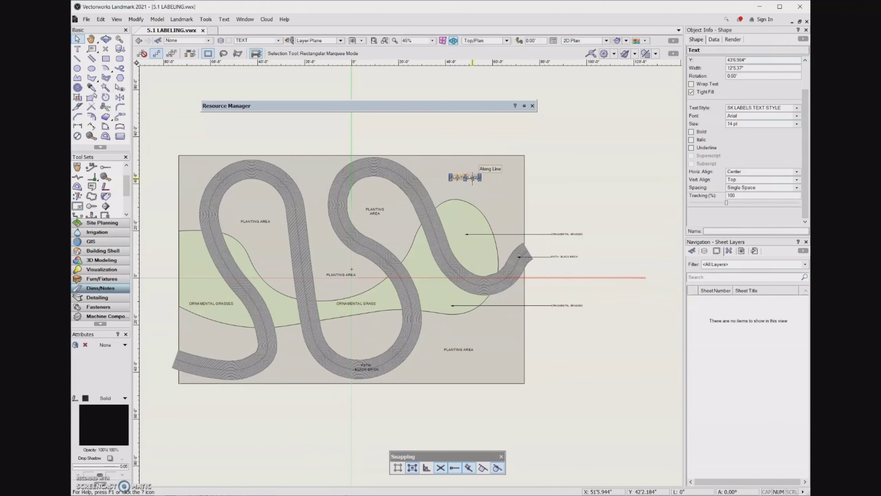
left_click(459, 349, "shift")
right_click(458, 349)
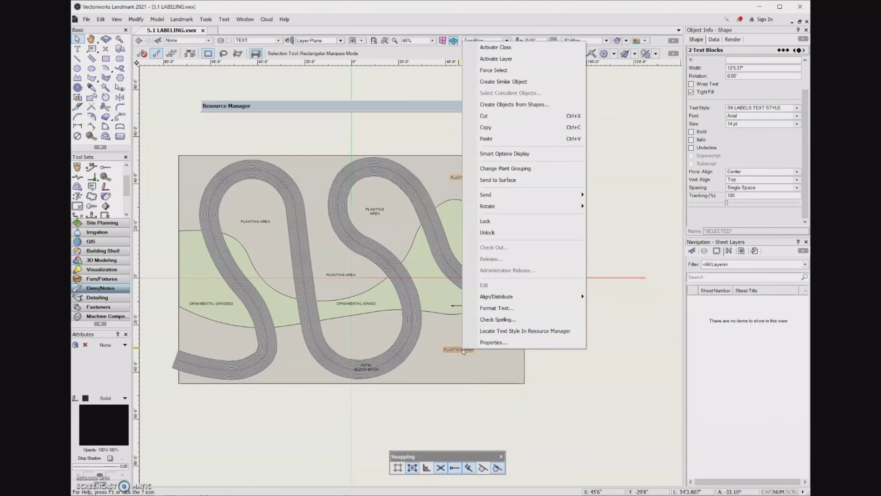
left_click(495, 296)
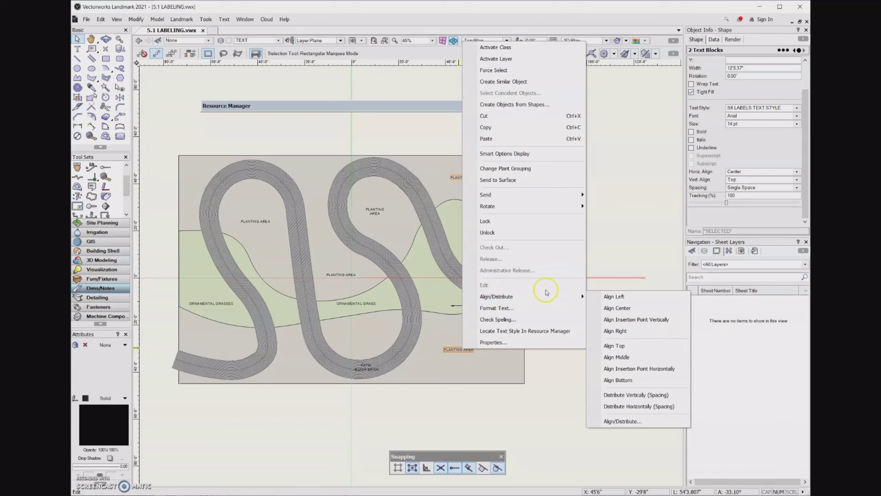
left_click(600, 296)
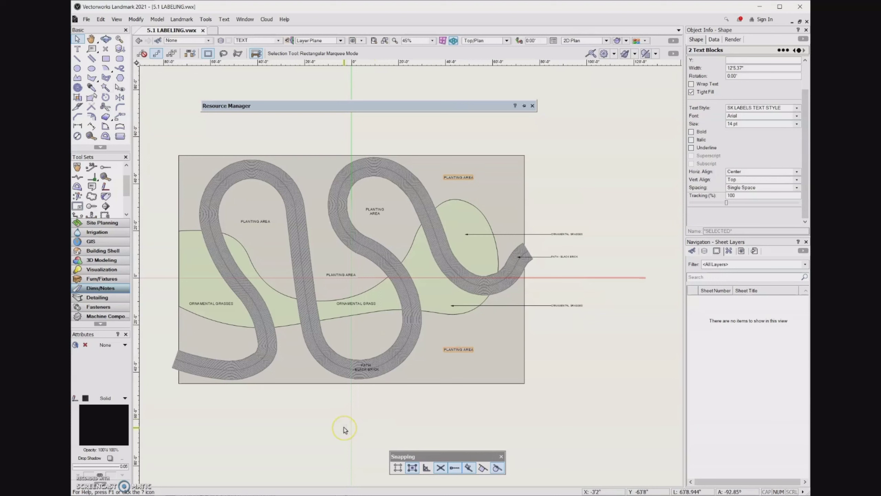
- Align the tops of the planting area labels inside the two upper path loops and clear the selection
left_click(257, 221)
left_click(375, 210)
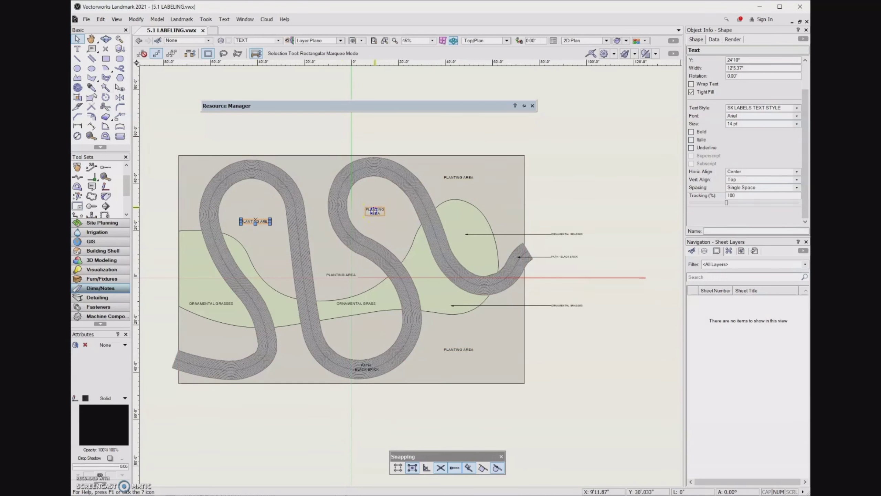
right_click(375, 207)
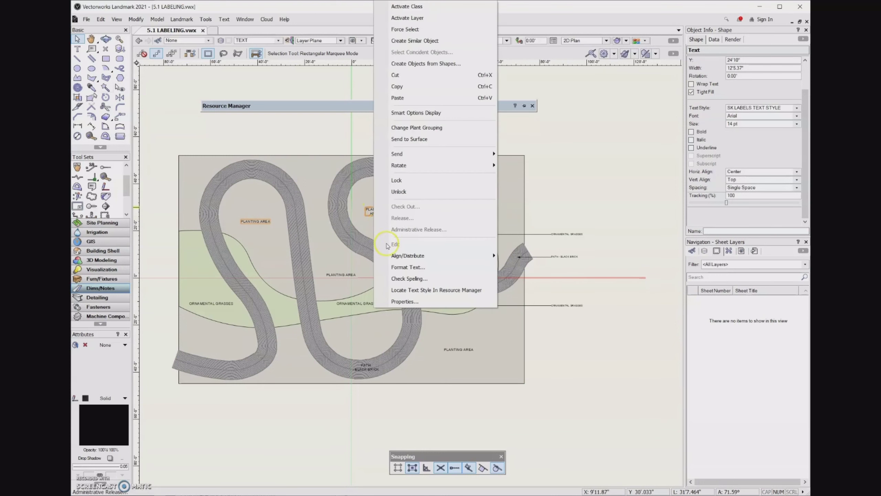
mouse_move(388, 256)
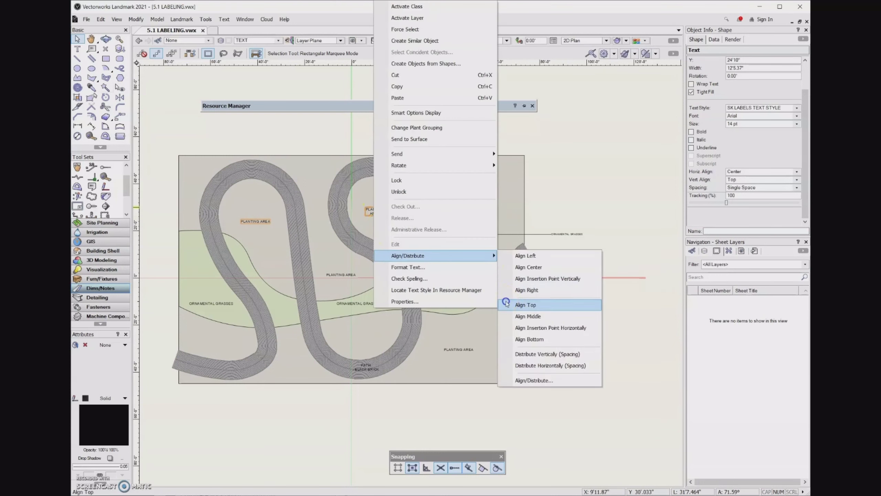
left_click(503, 306)
left_click(620, 370)
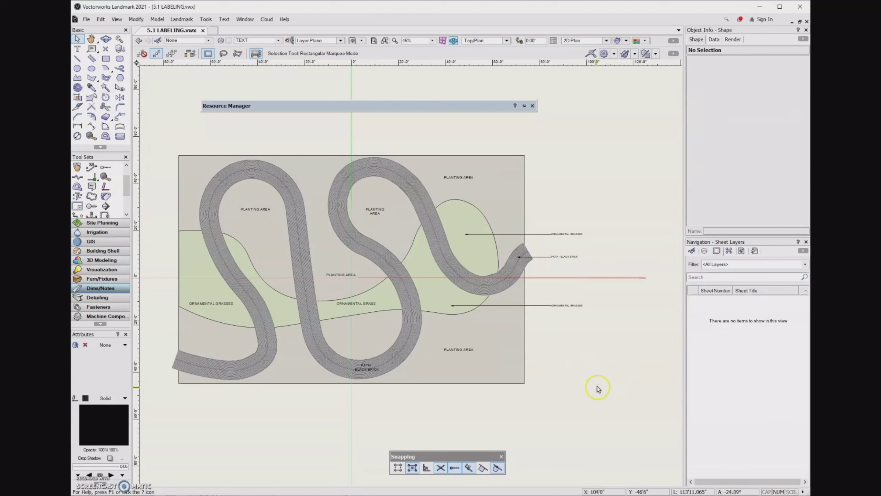